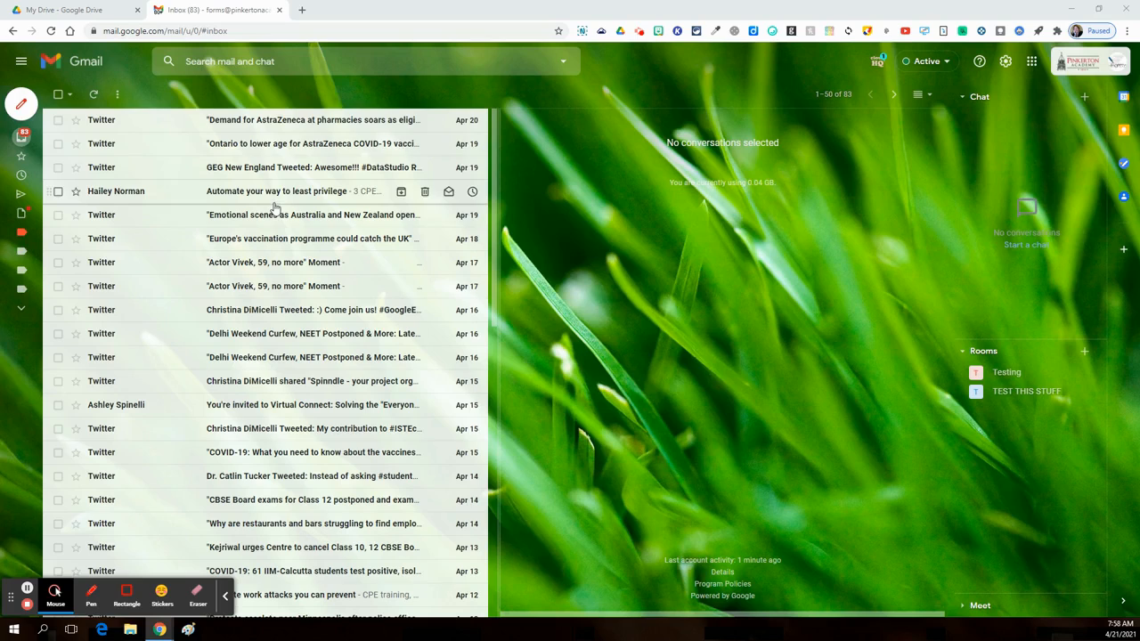
# - Open the most recent Twitter email from the inbox and expand the main navigation so the label names show
pyautogui.click(292, 122)
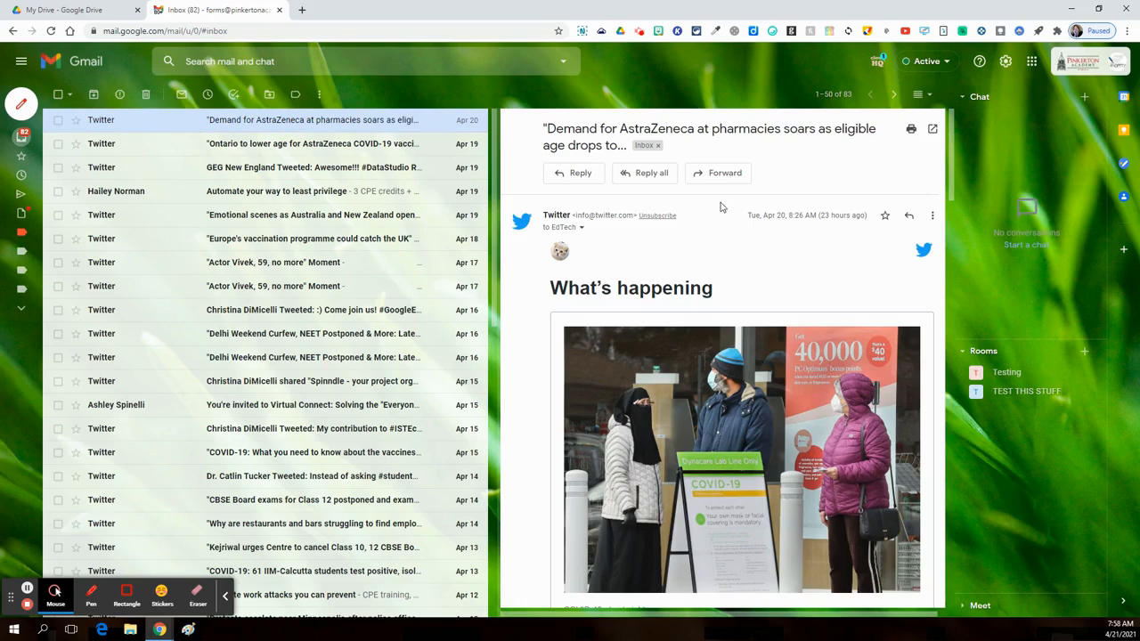
pyautogui.moveTo(666, 227); pyautogui.dragTo(647, 244)
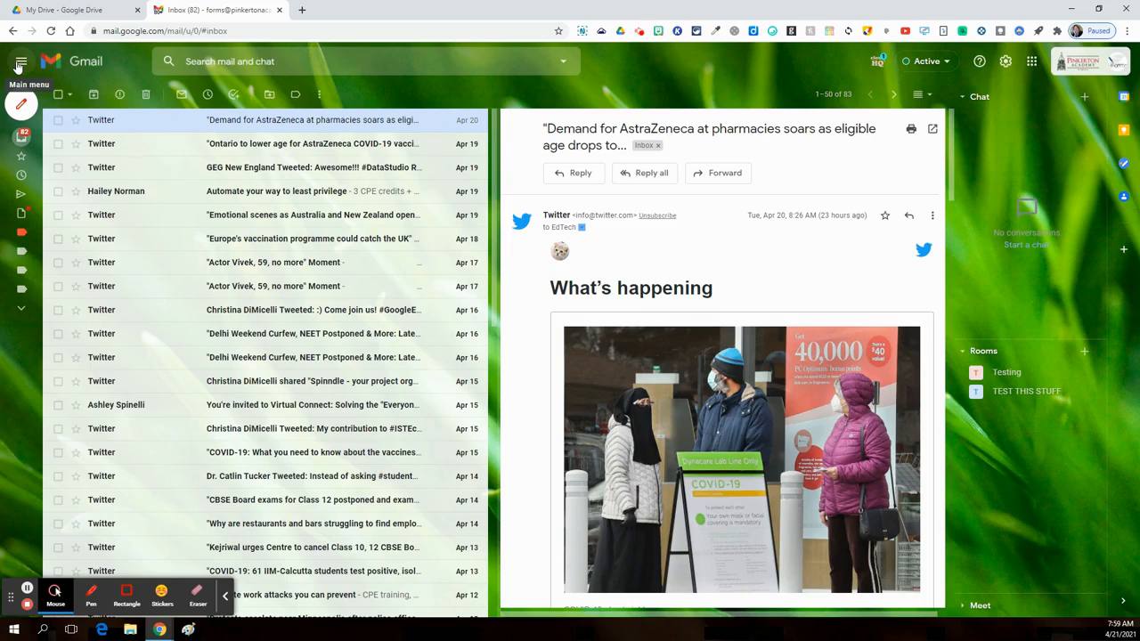
pyautogui.click(19, 62)
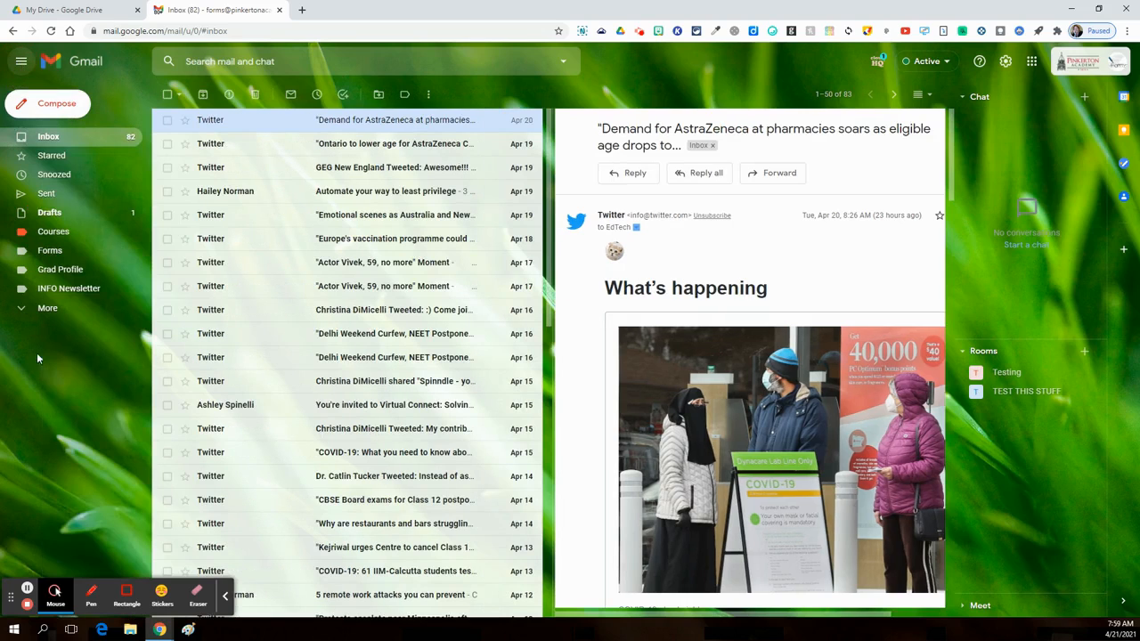
pyautogui.click(19, 61)
pyautogui.click(20, 61)
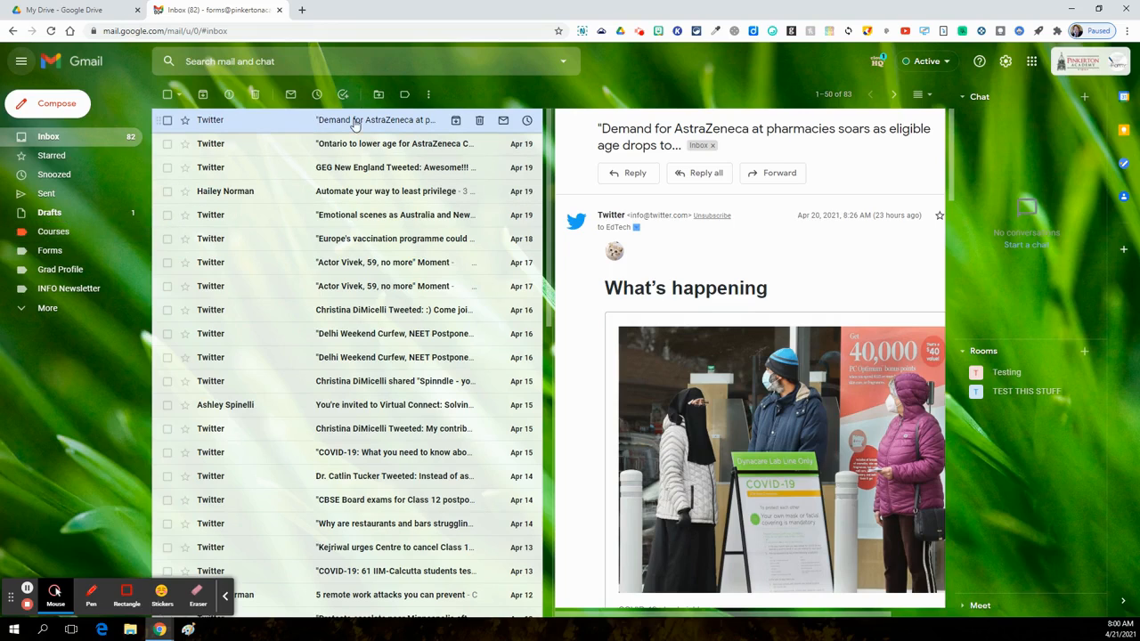
# - Create a new label named TWITTER and apply it to the open Twitter email
pyautogui.click(405, 95)
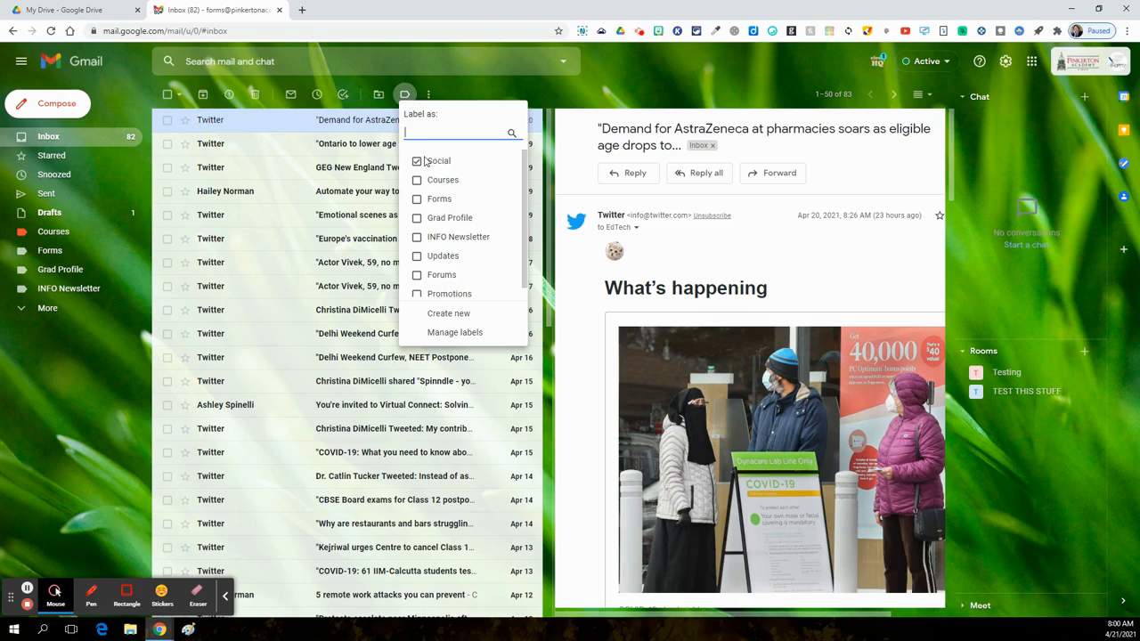
pyautogui.click(447, 317)
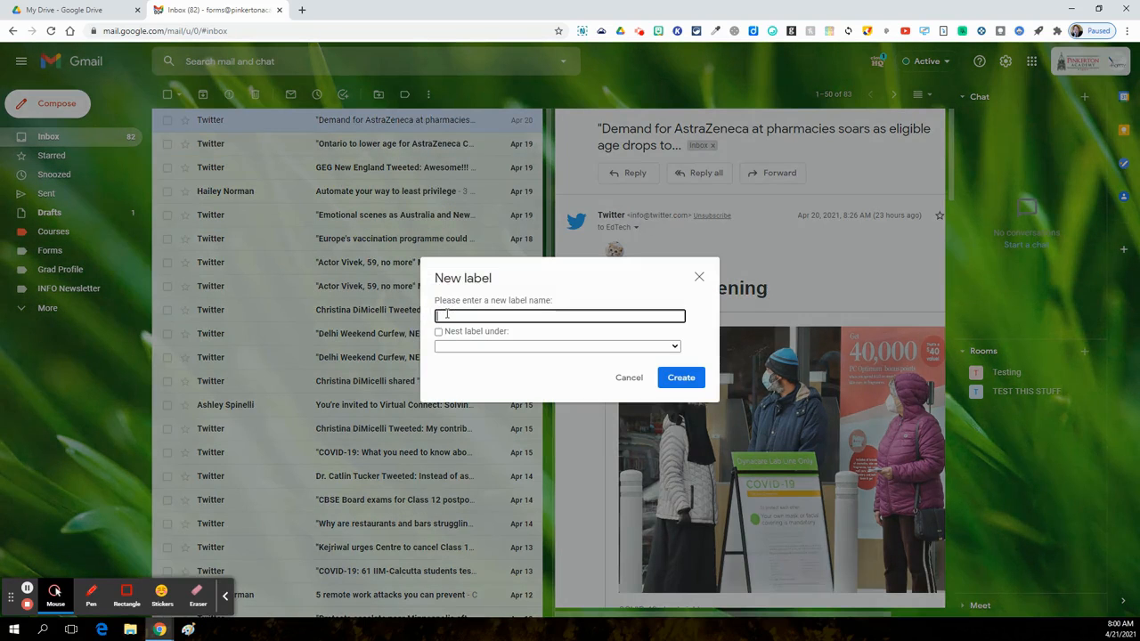
pyautogui.write('TWITTER')
pyautogui.click(677, 381)
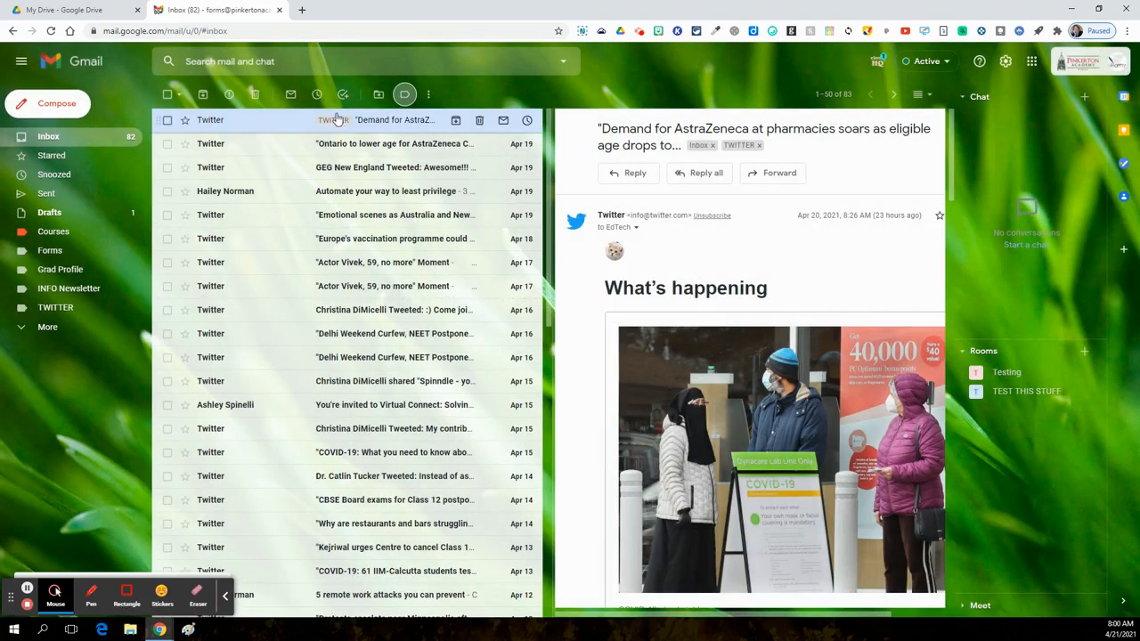
pyautogui.click(327, 123)
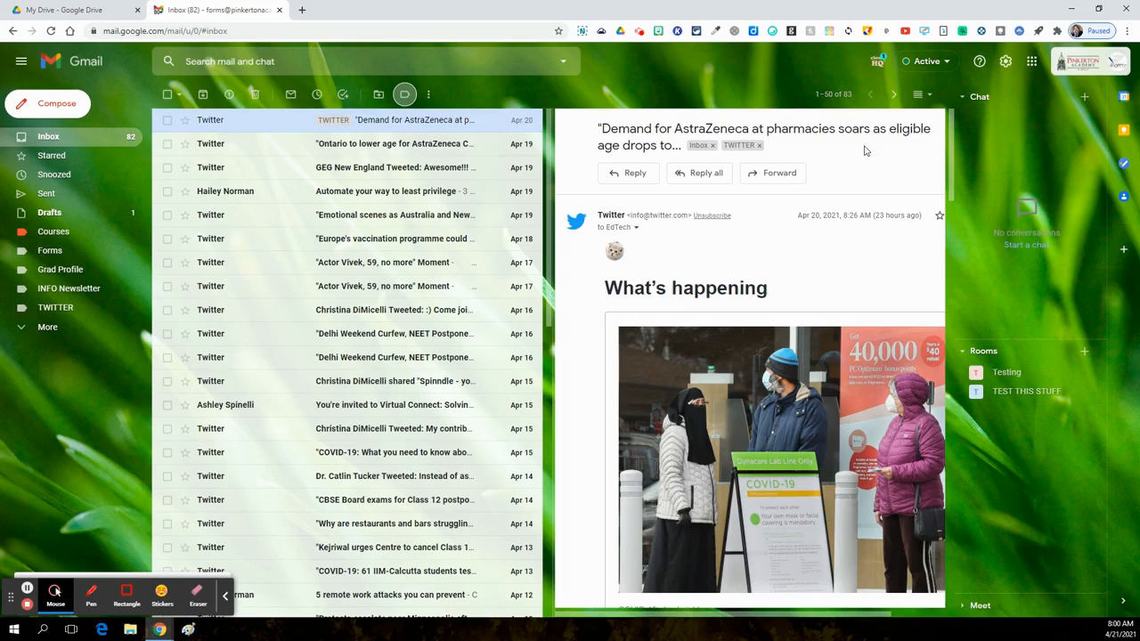
pyautogui.moveTo(836, 150); pyautogui.dragTo(745, 150)
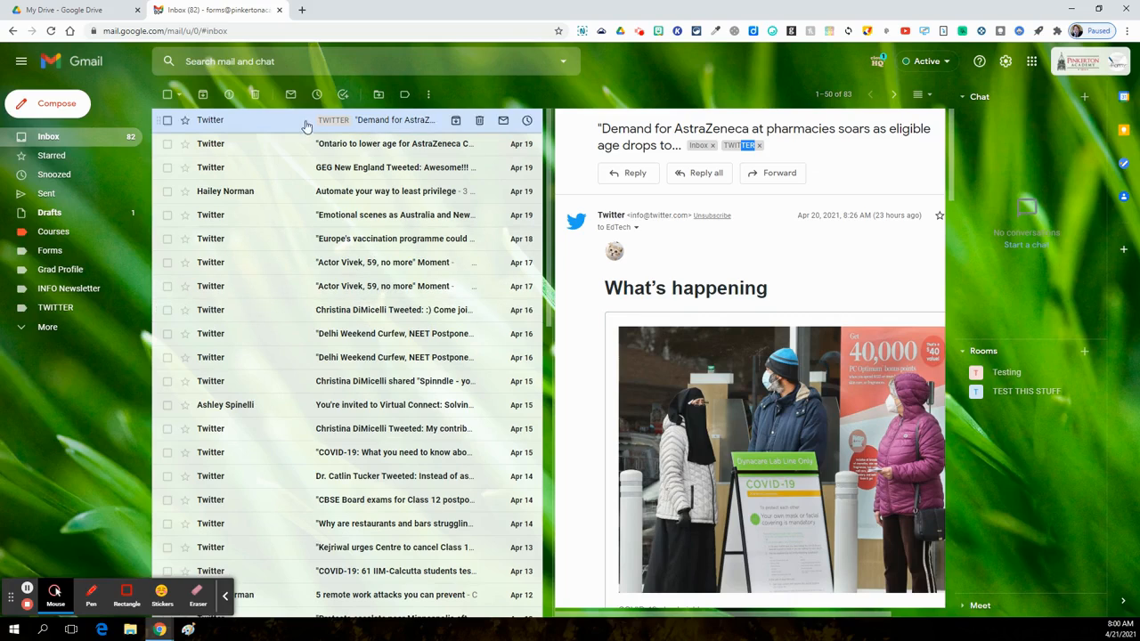
# - Start a filter for messages like this Twitter email, keeping its sender address as the criterion, and continue to the filter actions
pyautogui.click(261, 130)
pyautogui.click(429, 96)
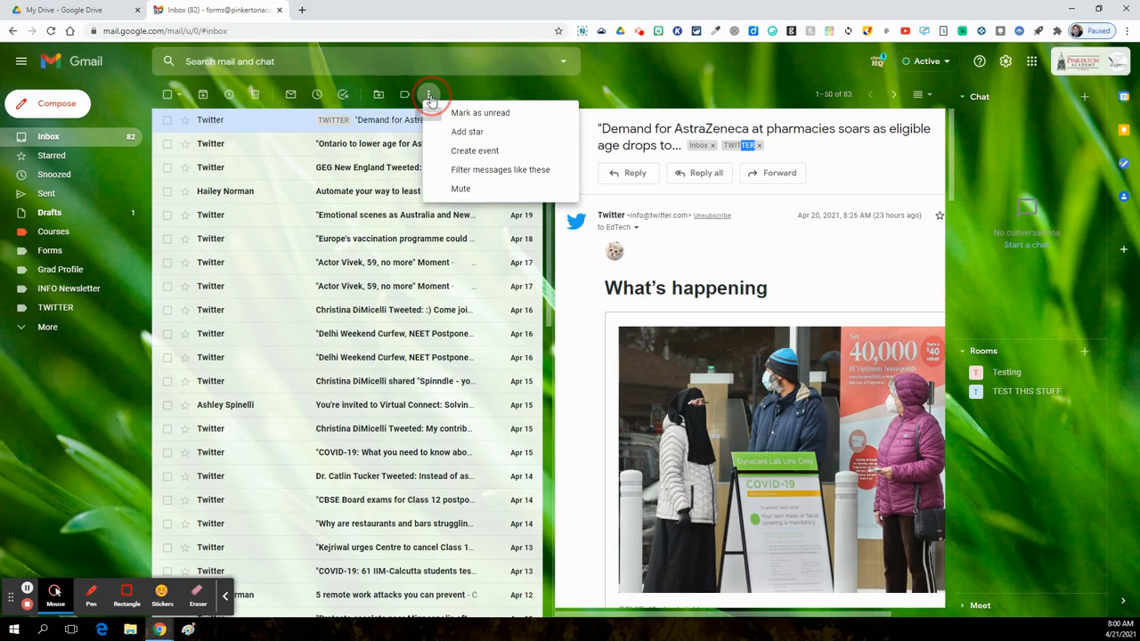
pyautogui.click(472, 177)
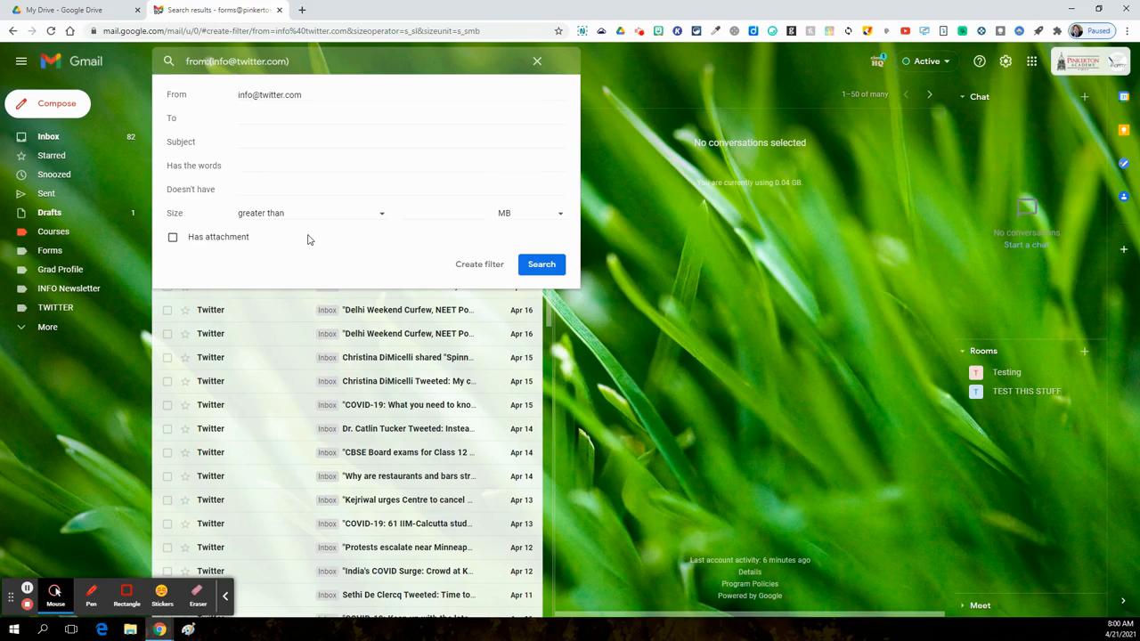
pyautogui.click(228, 98)
pyautogui.click(482, 268)
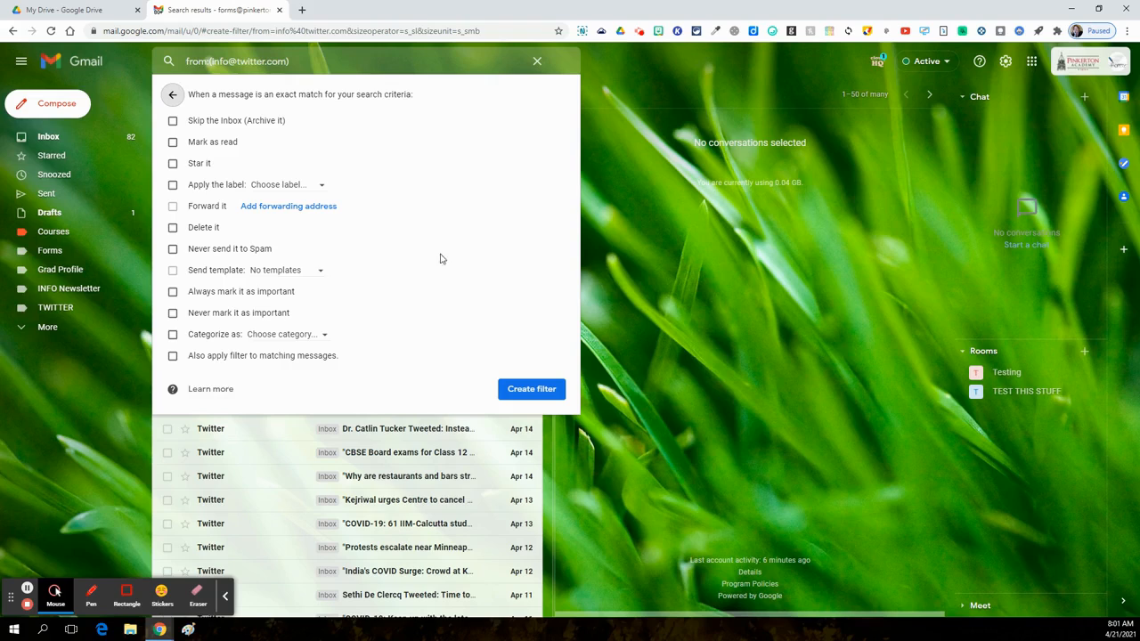
# - Create the filter so it applies the TWITTER label, skips the inbox and also covers existing matching messages
pyautogui.click(175, 187)
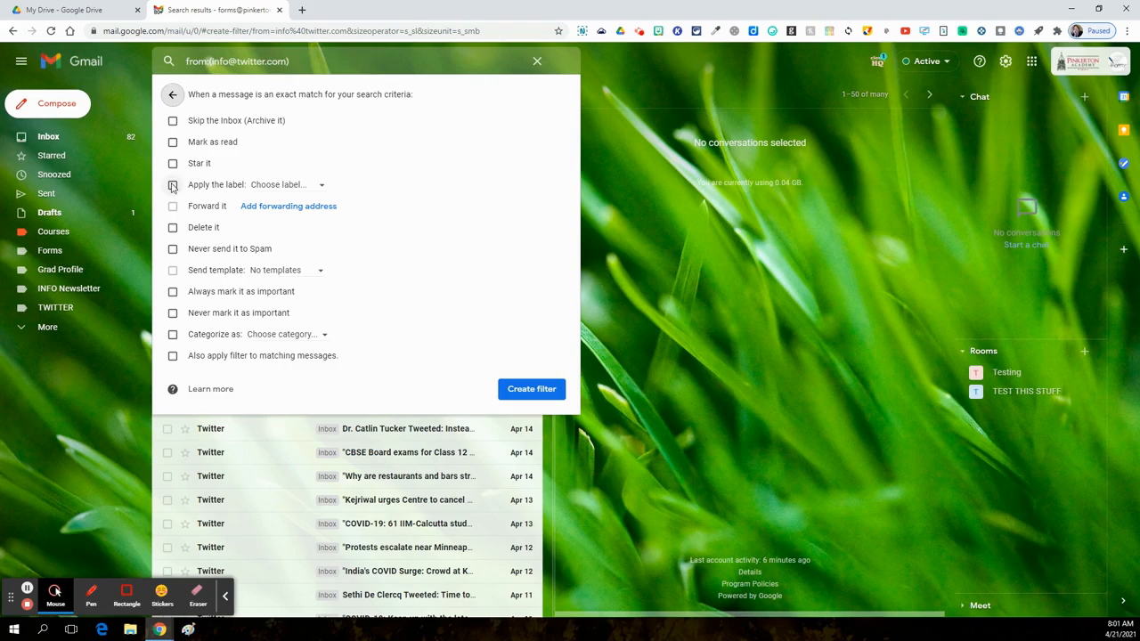
pyautogui.click(297, 190)
pyautogui.click(301, 310)
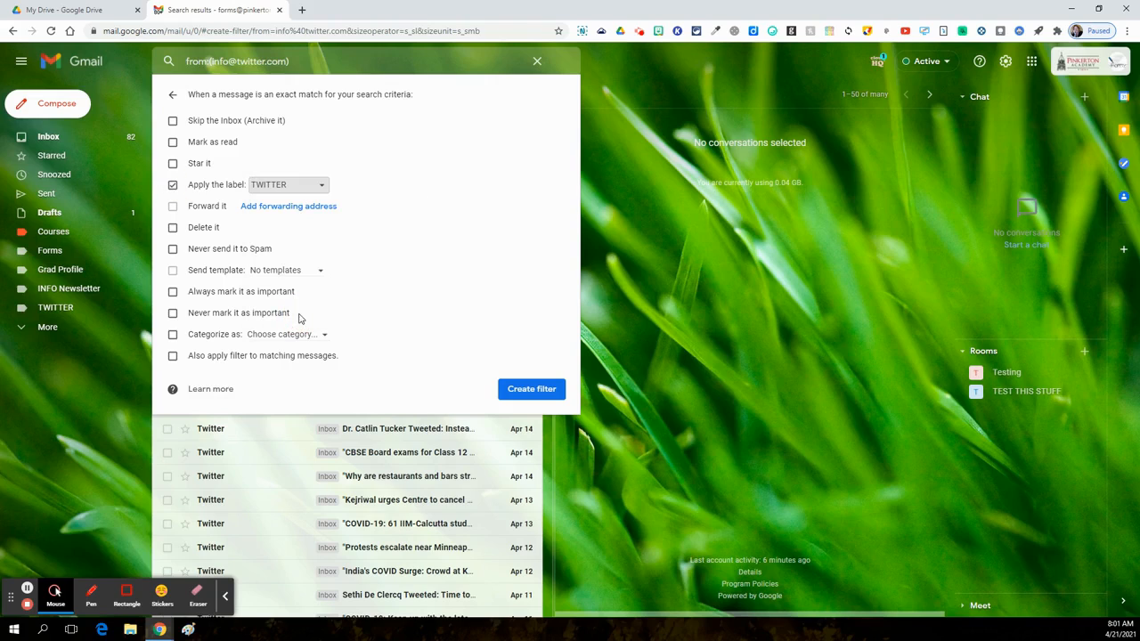
pyautogui.click(173, 122)
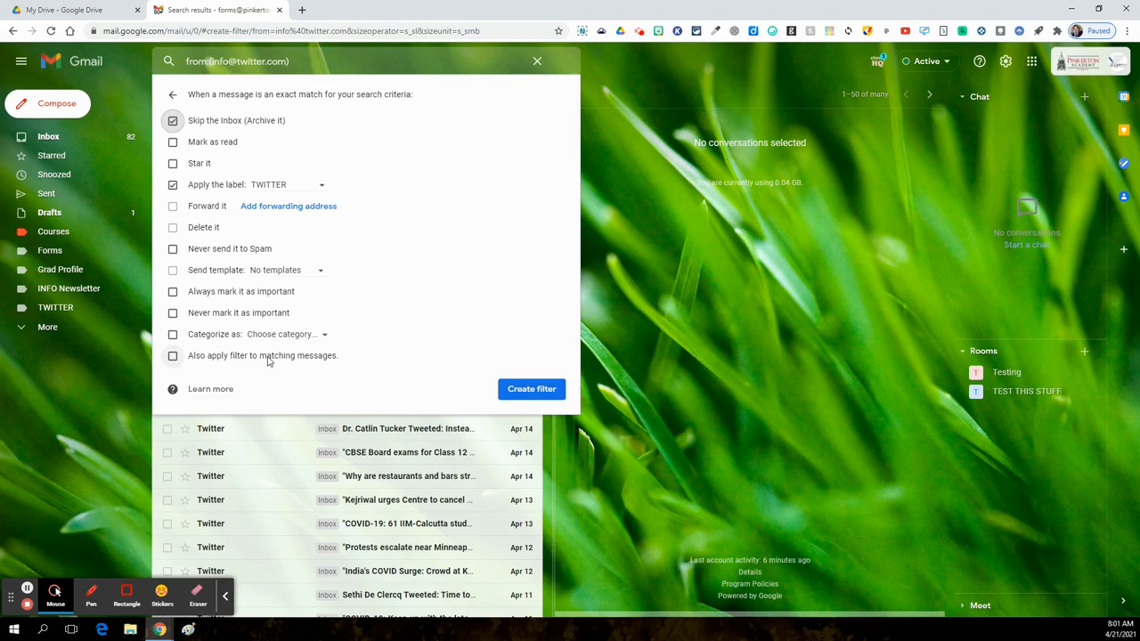
pyautogui.click(172, 360)
pyautogui.click(543, 389)
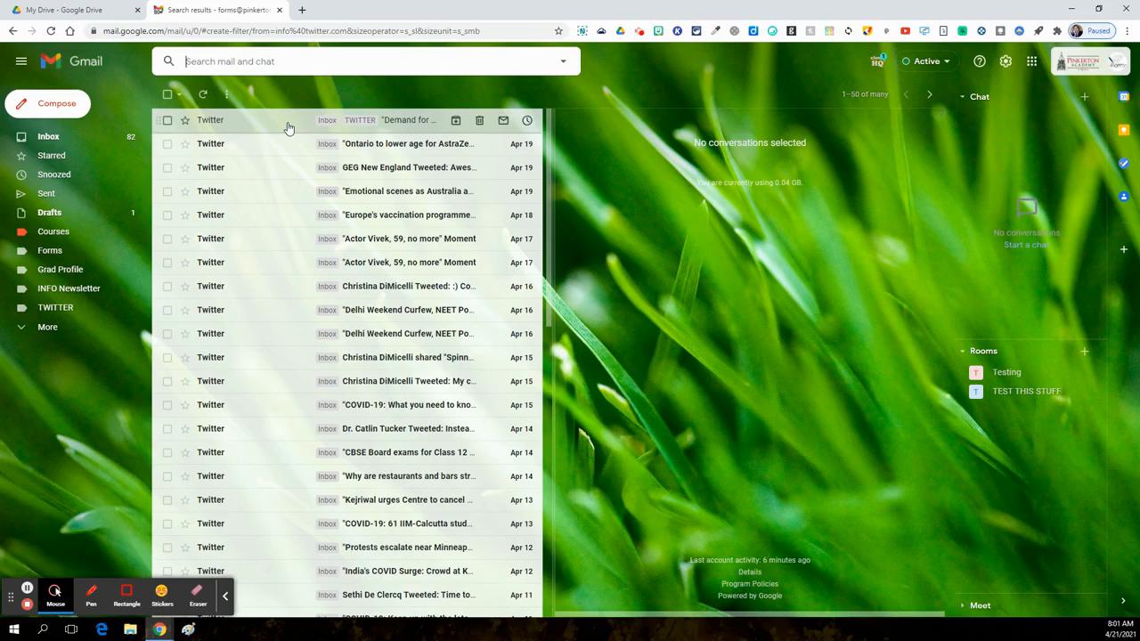
pyautogui.click(211, 121)
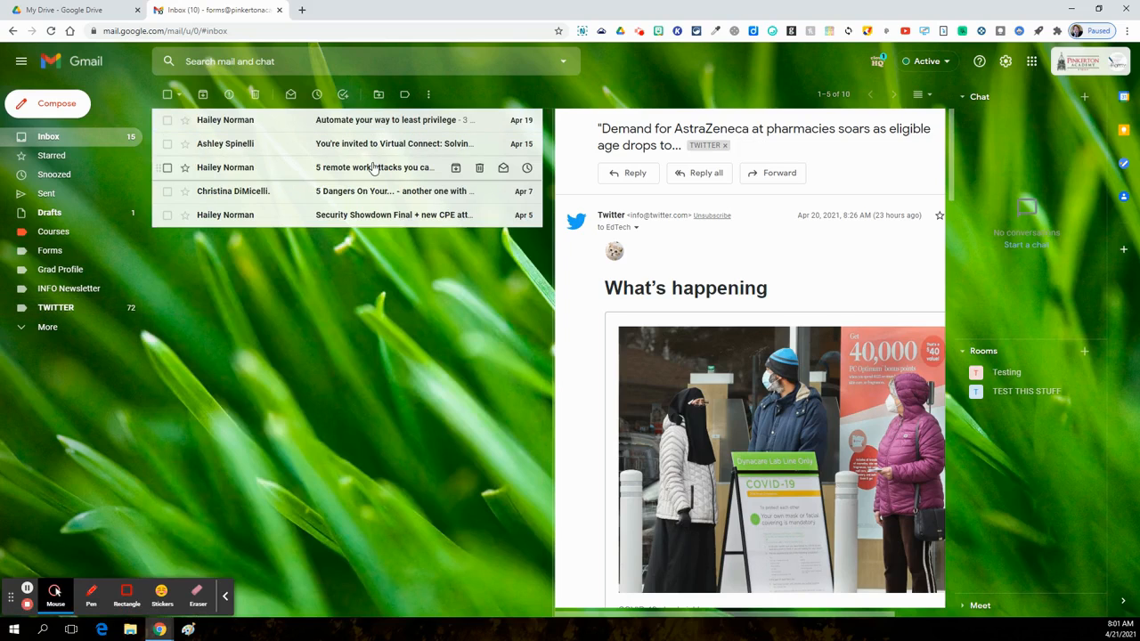
pyautogui.click(854, 102)
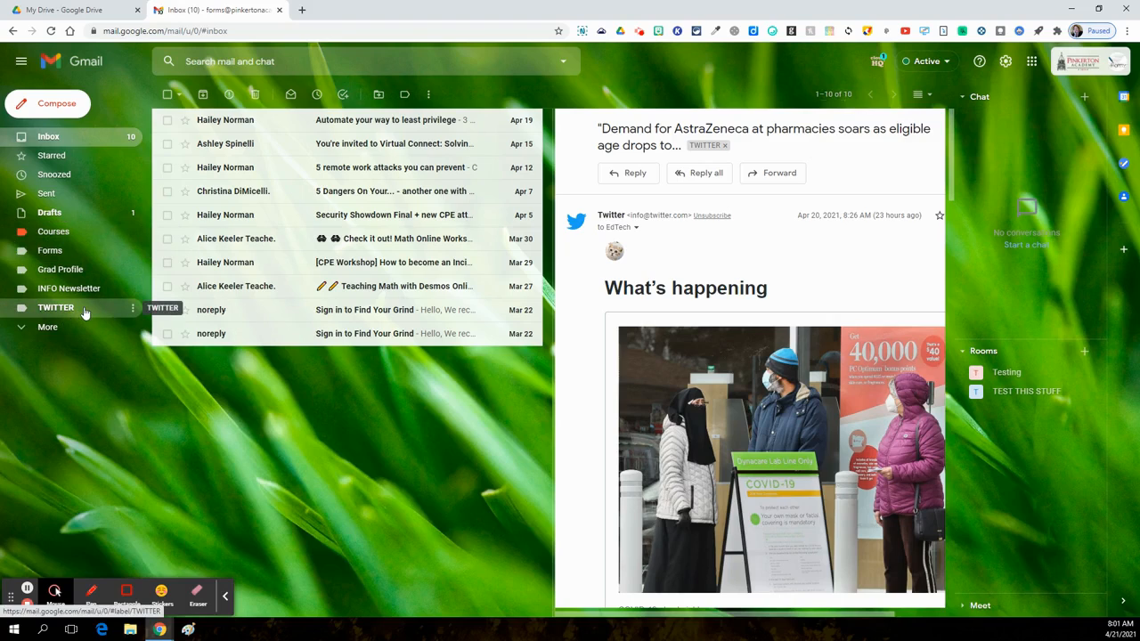
# - Set the TWITTER label's color to blue
pyautogui.click(133, 310)
pyautogui.moveTo(151, 327)
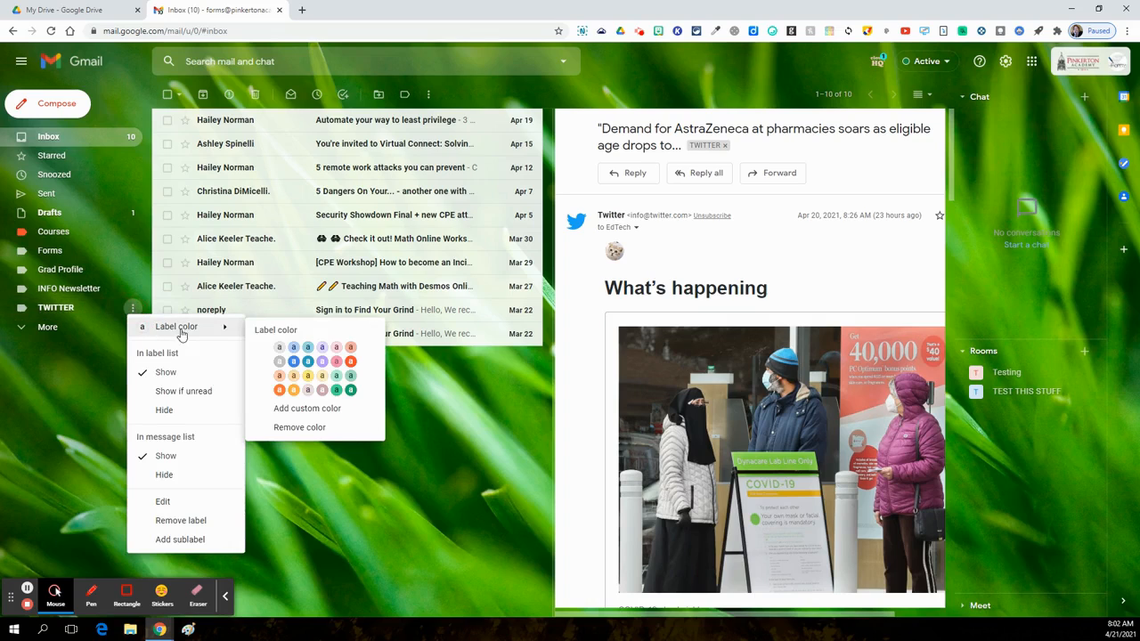
pyautogui.click(297, 367)
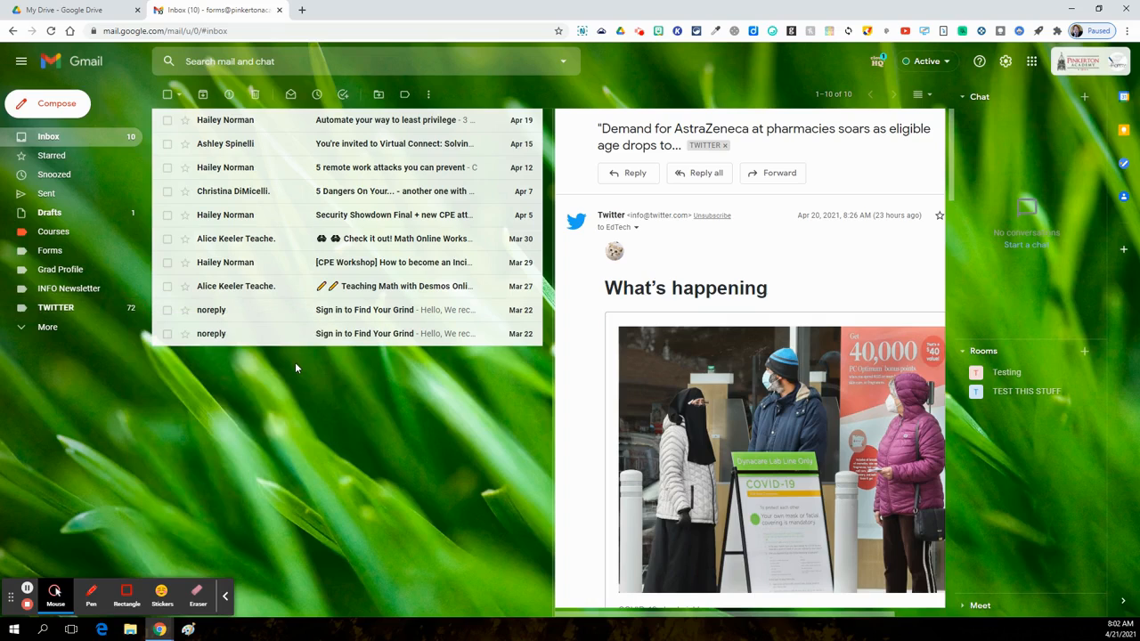
# - Open the TWITTER label and look through the messages filed under it
pyautogui.click(53, 309)
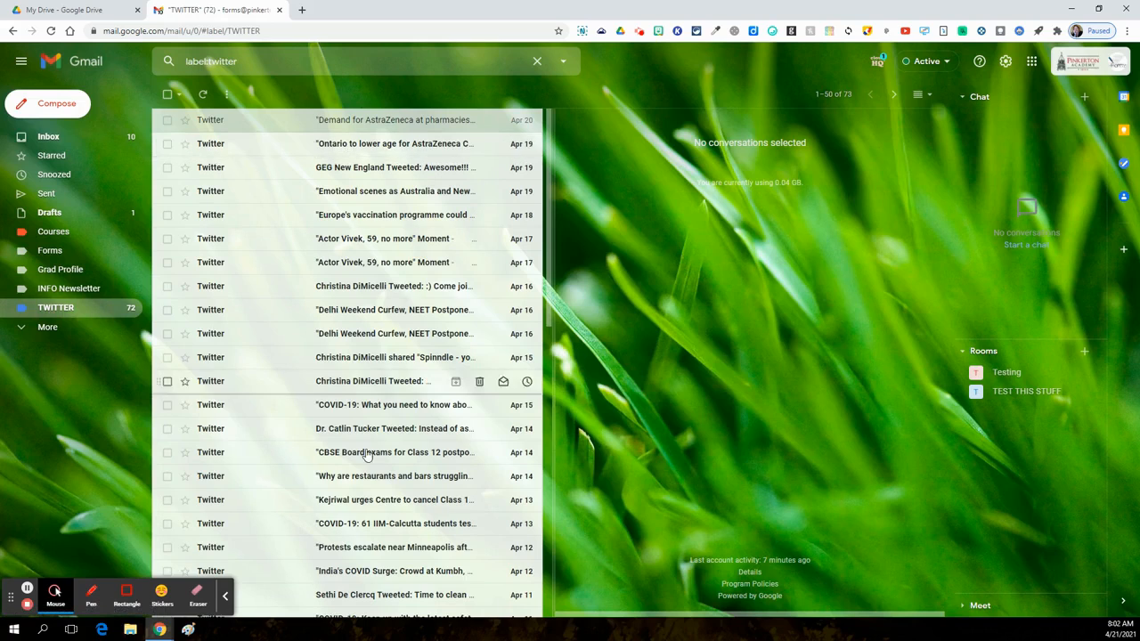
pyautogui.scroll(-5, 365, 452)
pyautogui.scroll(3, 275, 326)
pyautogui.scroll(1, 285, 276)
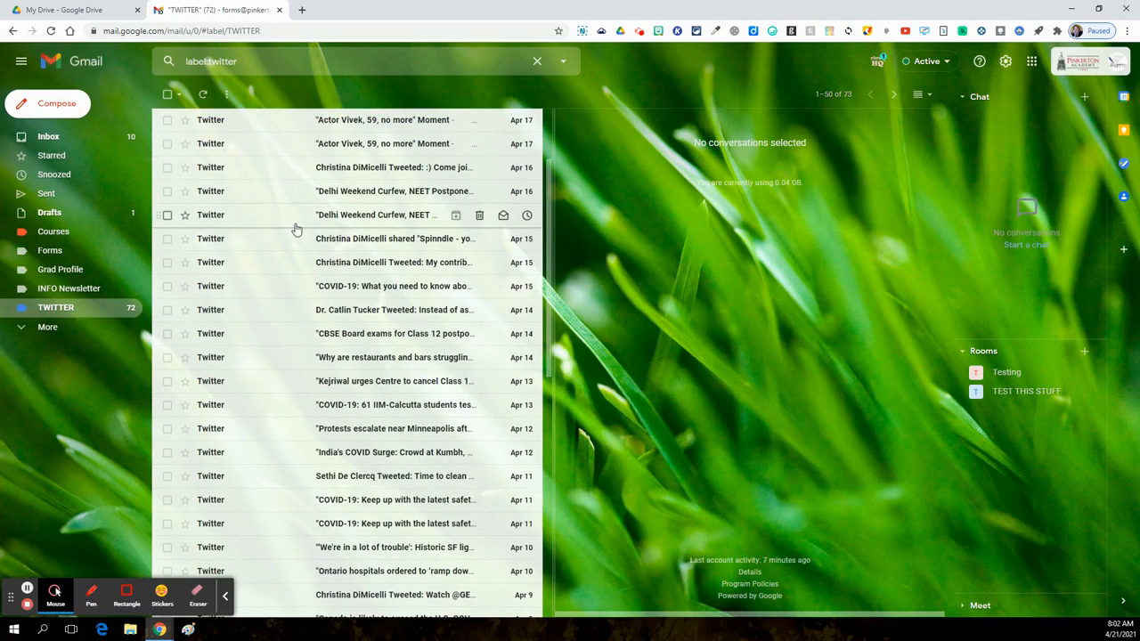